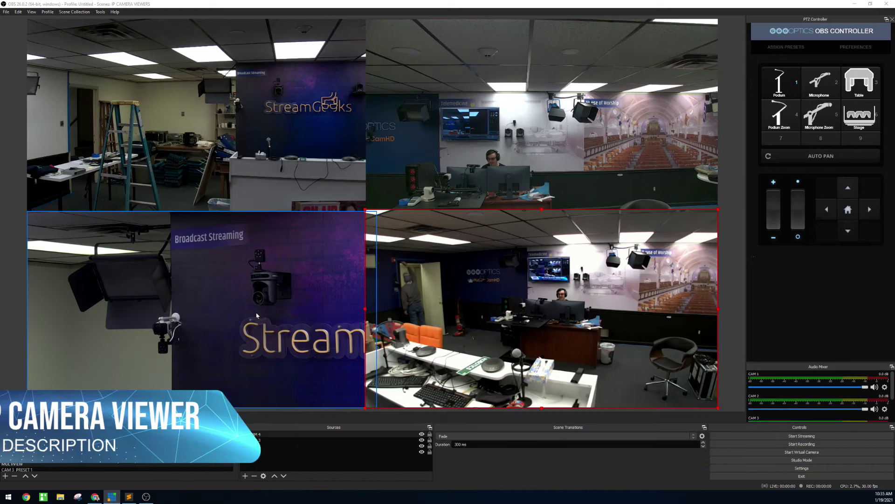
Step: Pan, tilt and zoom the bottom-left camera onto the wall-mounted PTZ camera above the Stream sign
left_click(824, 208)
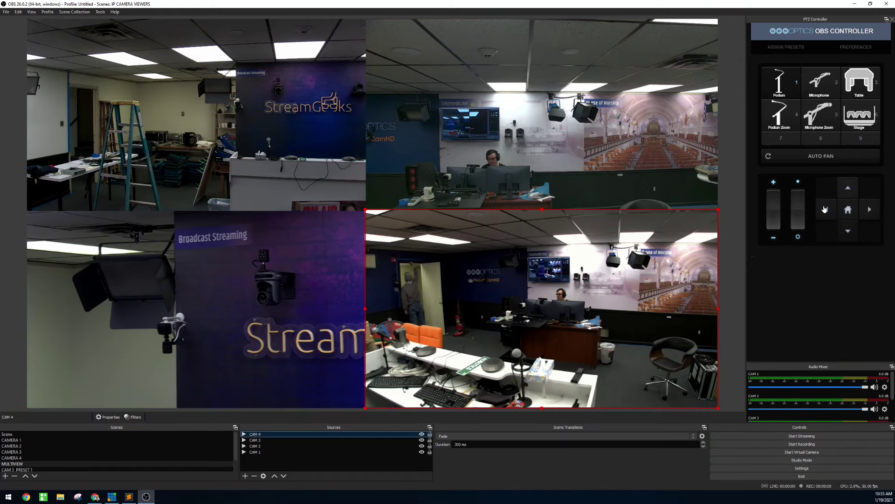
left_click(861, 210)
left_click(849, 232)
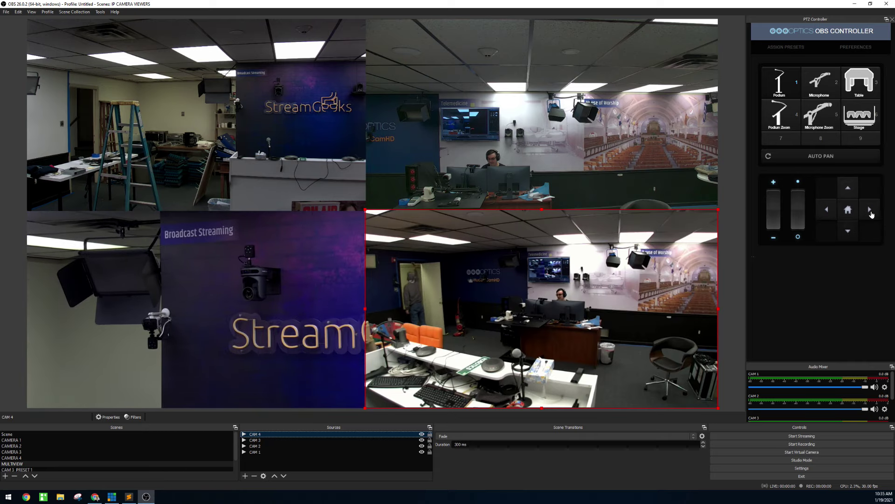
left_click(871, 211)
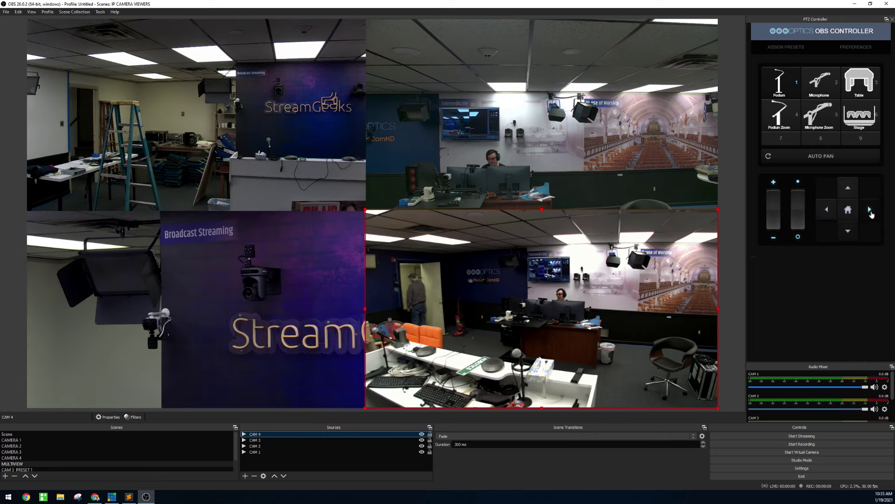
left_click(778, 198)
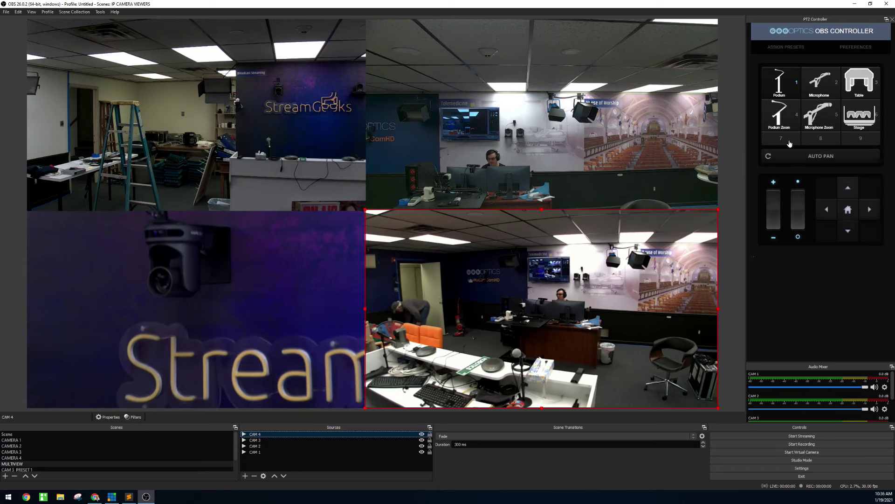
left_click(844, 190)
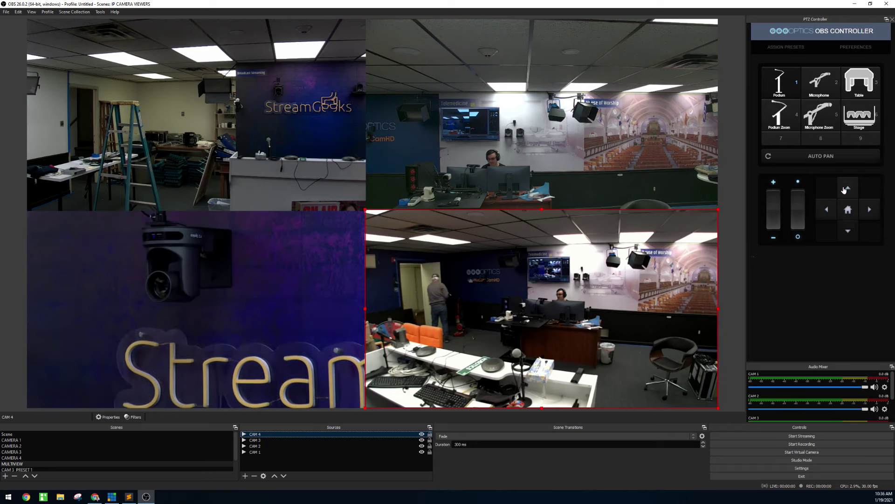
left_click(827, 210)
left_click(868, 208)
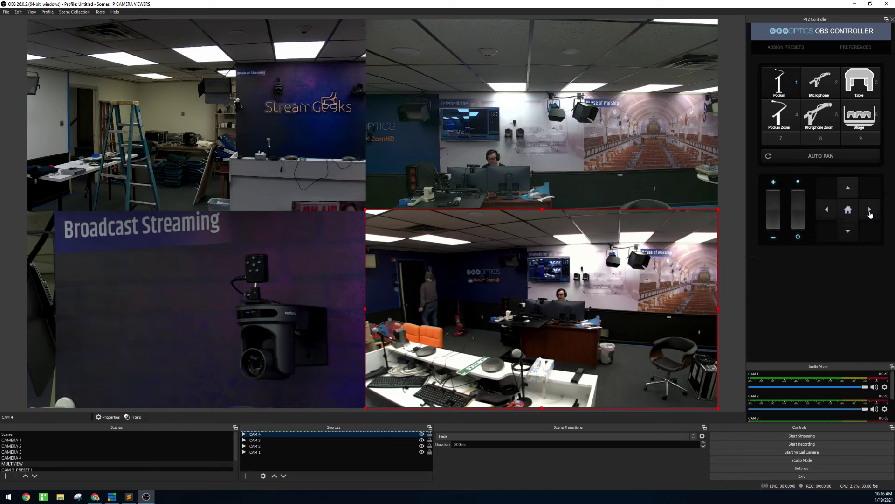
left_click(847, 228)
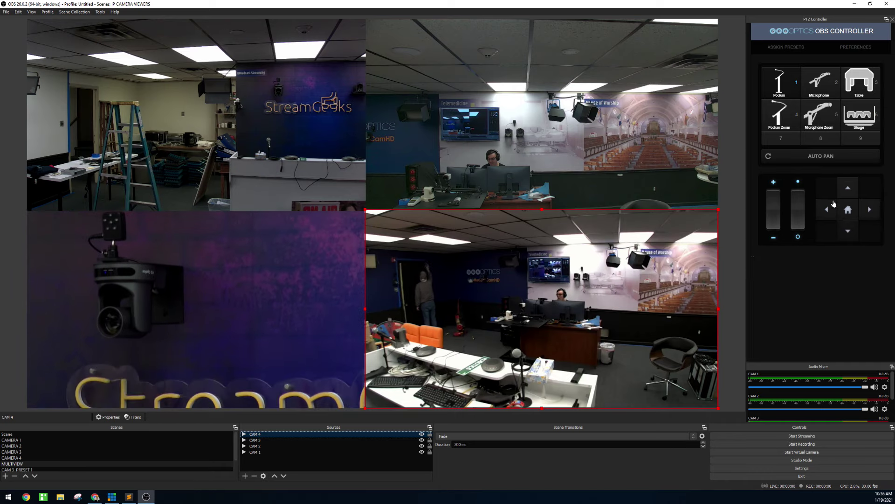
left_click(831, 209)
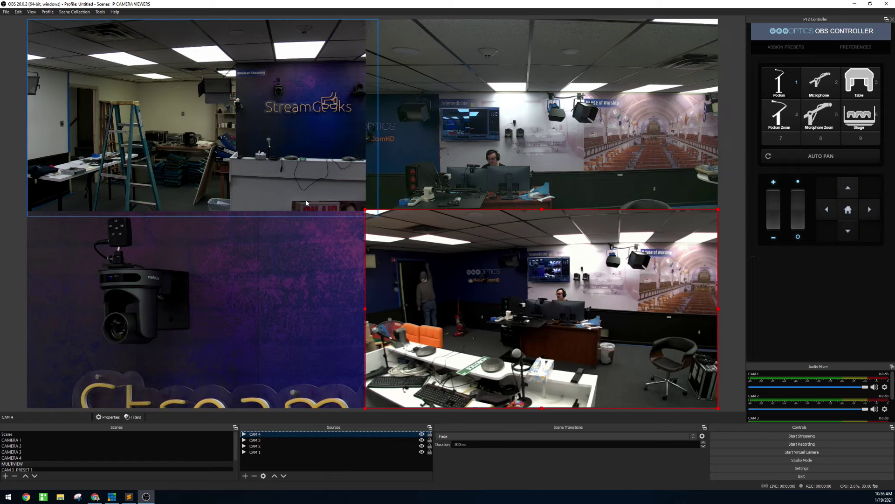
Step: Show the CAMERA 1 scene with its wide shot of the studio and StreamGeeks wall
left_click(54, 440)
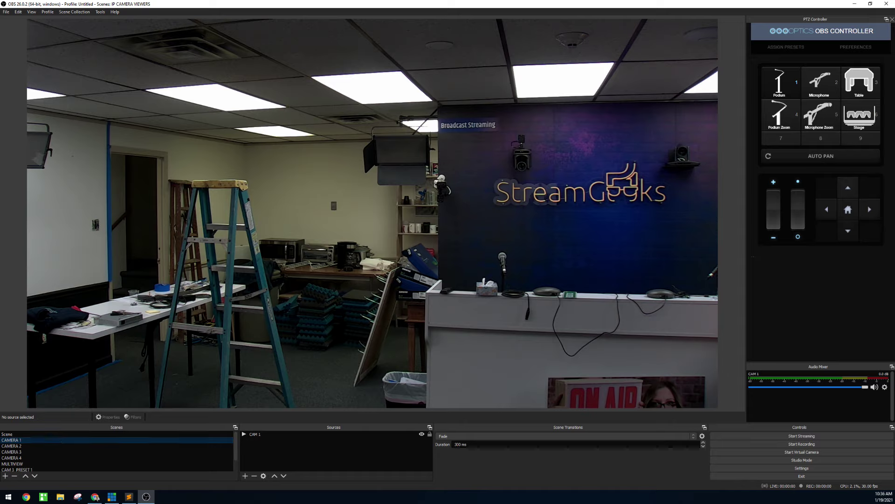
key("alt+Tab")
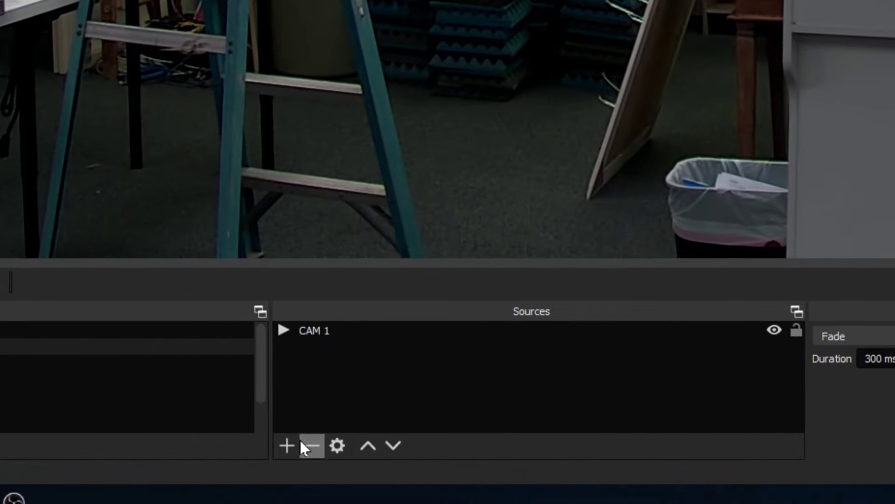
Step: Open the CAM 1 source's properties to see its RTSP address rtsp://192.168.1.61/1
left_click(287, 445)
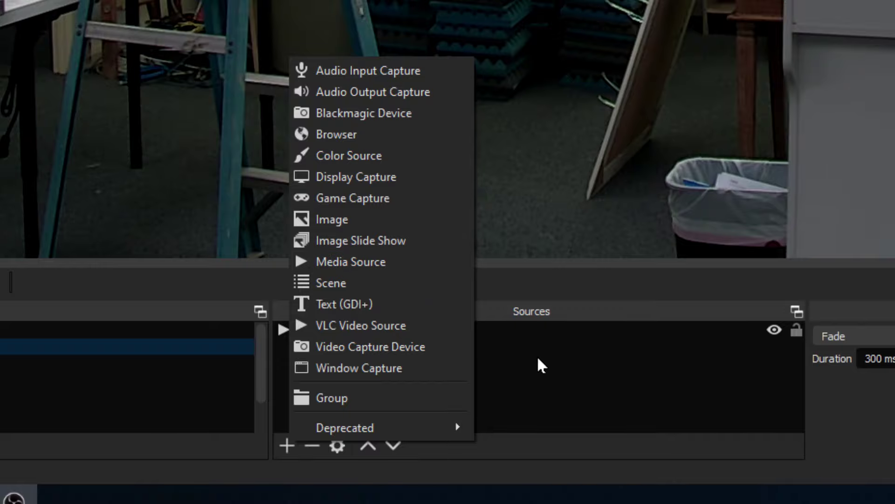
left_click(401, 344)
left_click(399, 347)
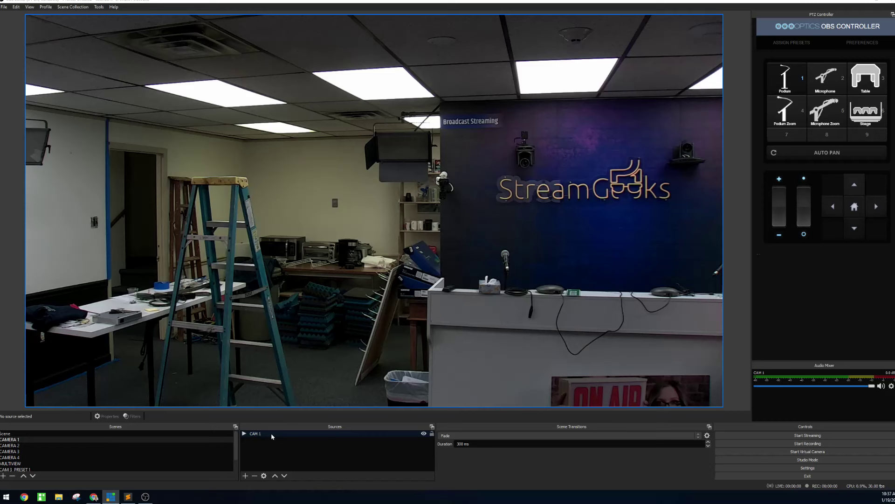
double_click(272, 434)
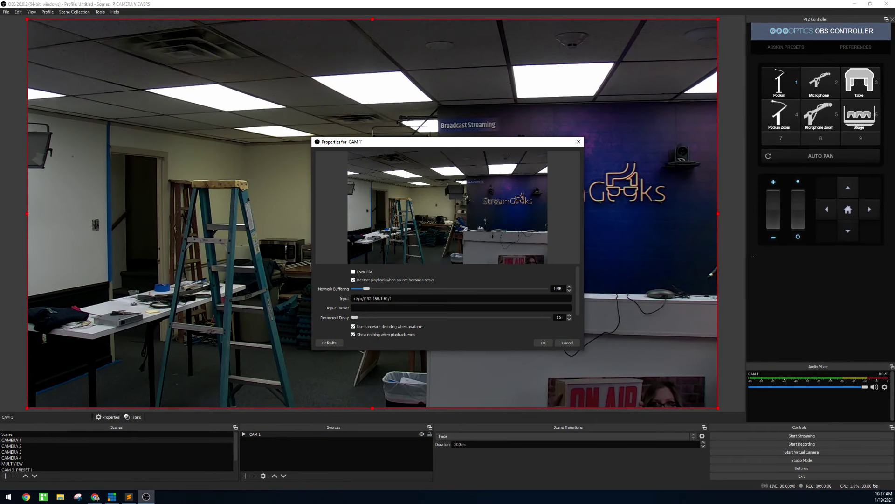
key("alt+Tab")
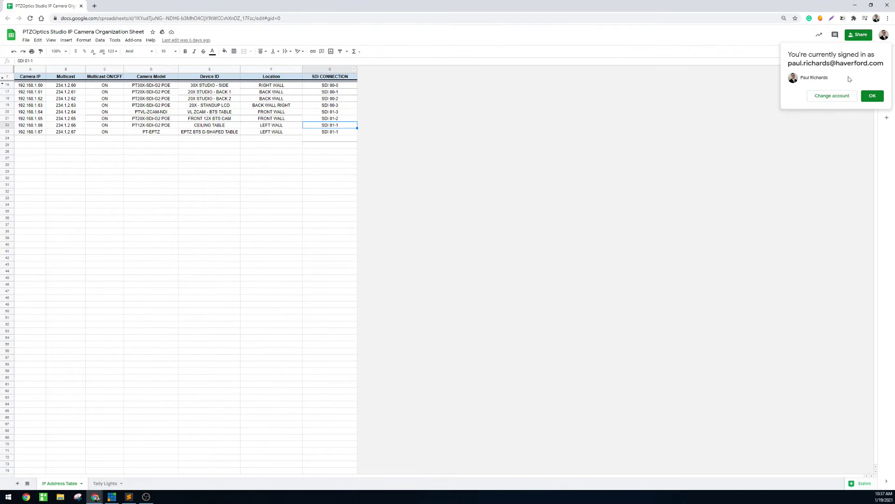
Step: Dismiss the account notice and zoom the camera organization sheet to 200%
left_click(605, 94)
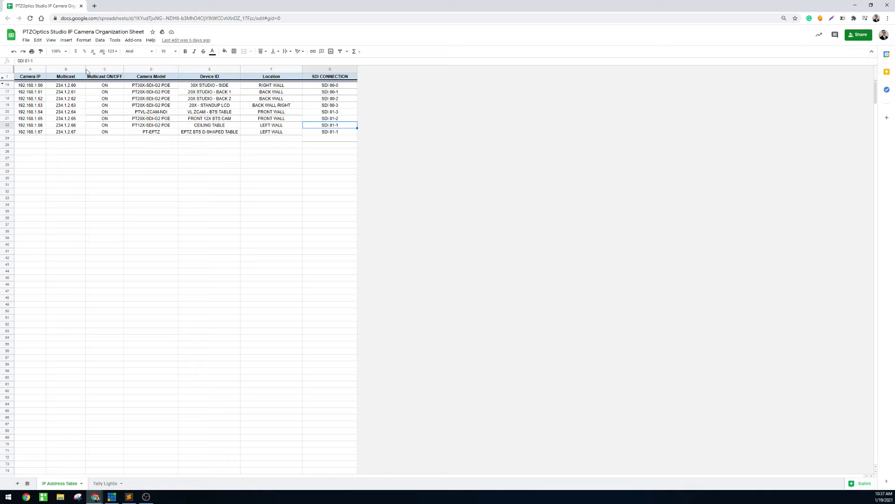
left_click(57, 51)
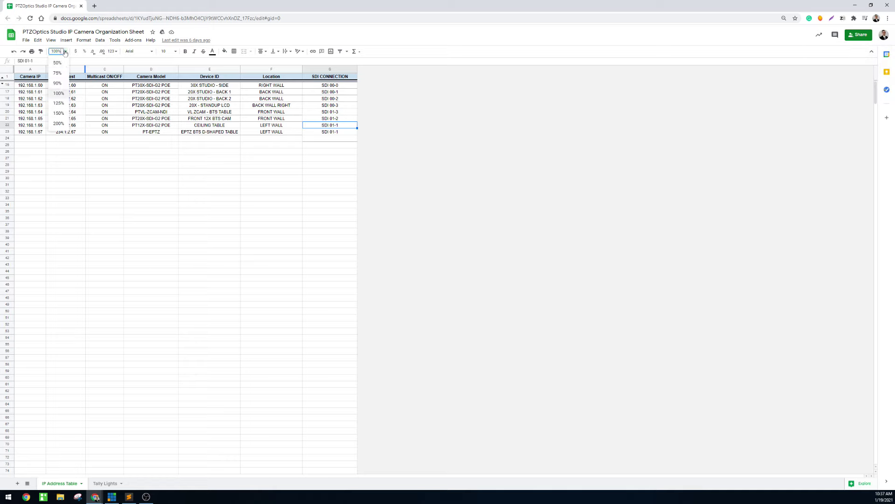
left_click(58, 124)
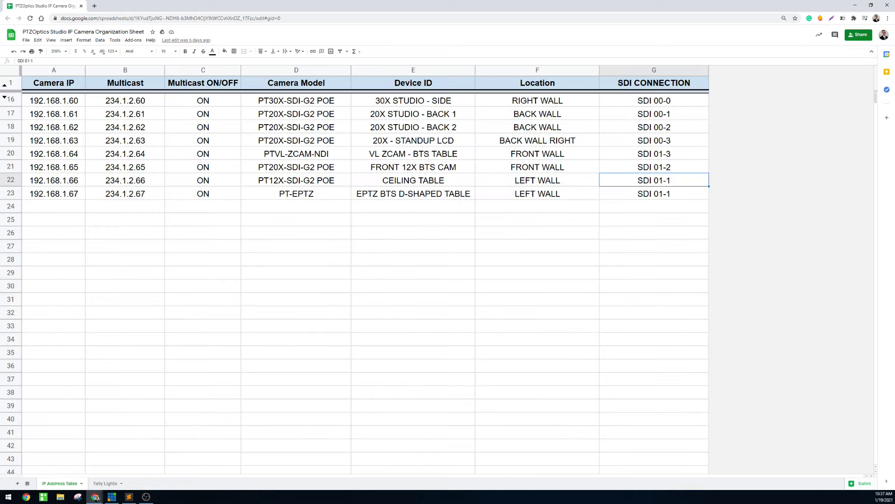
left_click(112, 497)
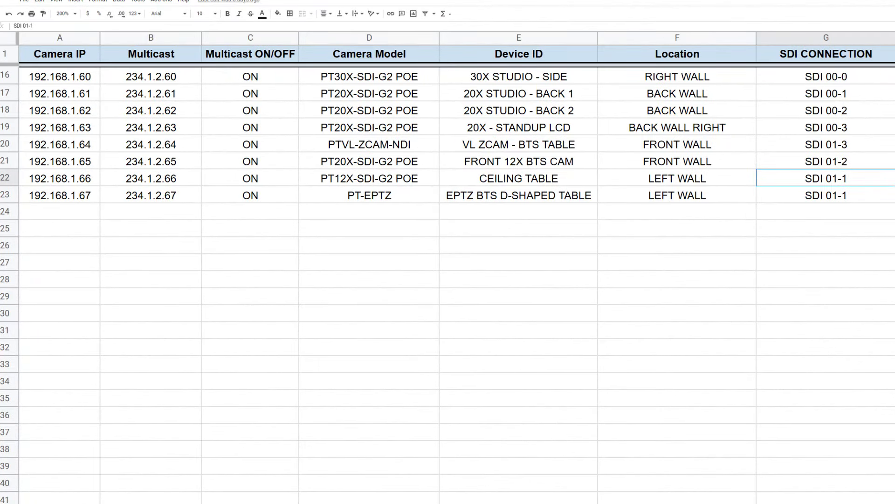
Step: Step through the camera IP addresses and highlight them all in A16:A23
left_click(79, 80)
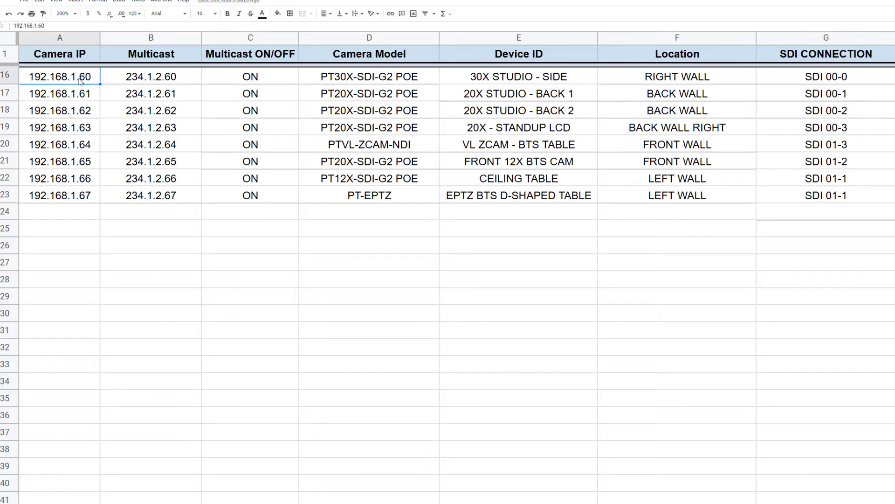
left_click(79, 92)
left_click(80, 111)
left_click(79, 127)
left_click(80, 145)
left_click(79, 161)
left_click(78, 178)
left_click(79, 196)
left_click_drag(71, 196, 76, 83)
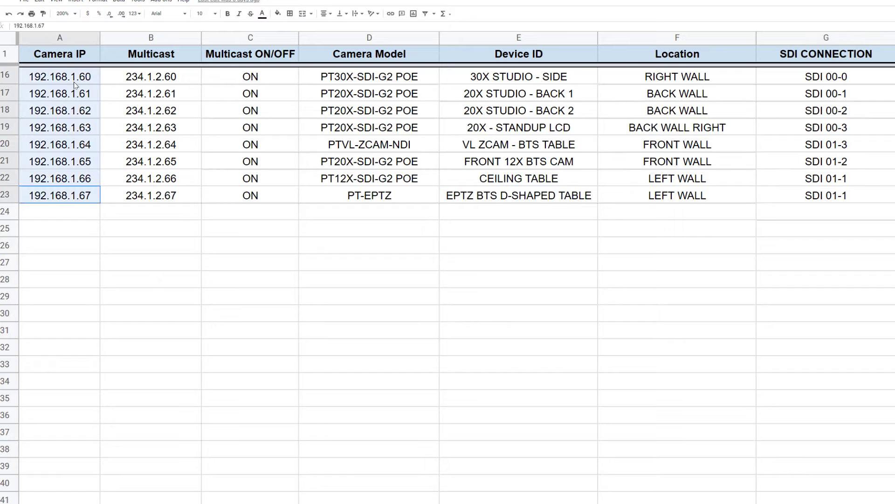
Step: Highlight the camera models, device IDs, locations and SDI connections across A16:G23, then return to OBS
left_click(82, 134)
left_click_drag(336, 78, 355, 196)
left_click_drag(506, 71, 531, 195)
left_click(537, 80)
left_click_drag(644, 77, 658, 199)
left_click(830, 82)
left_click_drag(830, 88, 82, 215)
left_click(82, 233)
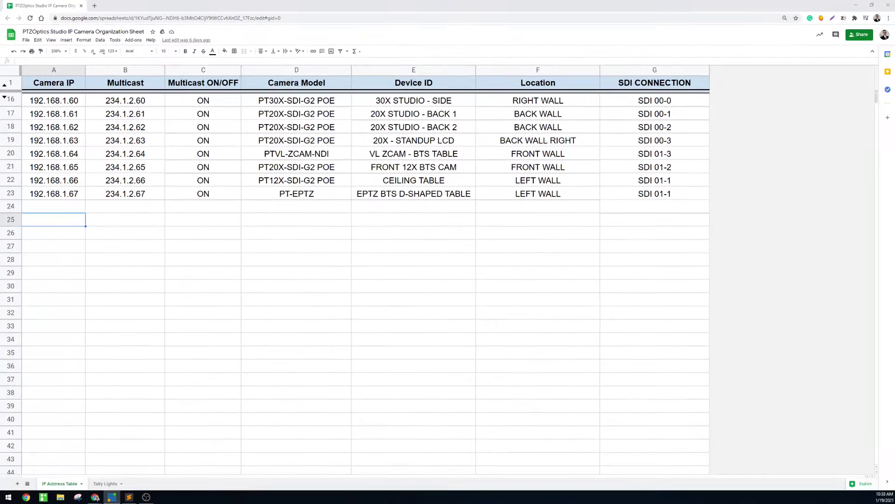
left_click(854, 5)
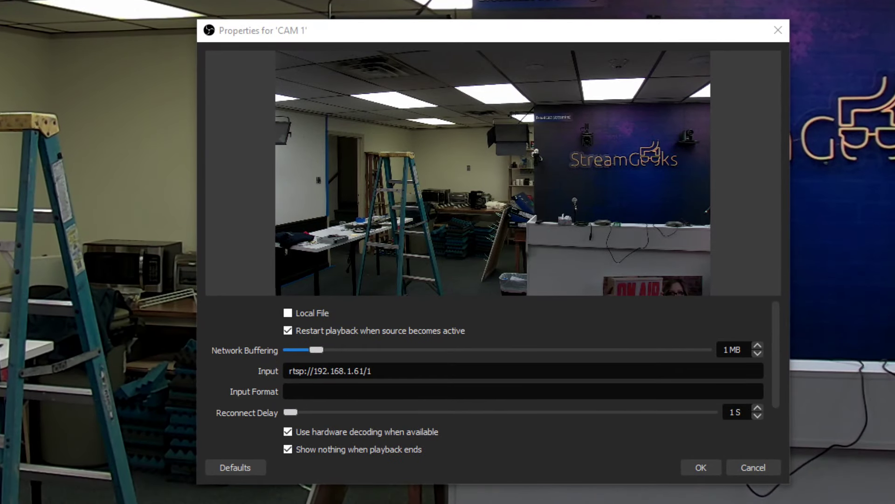
left_click(330, 370)
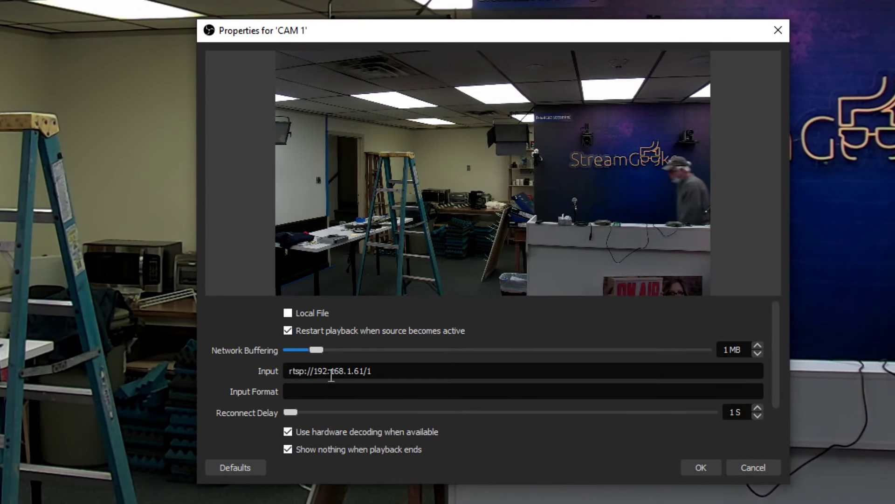
left_click_drag(350, 371, 290, 371)
left_click(416, 366)
triple_click(416, 366)
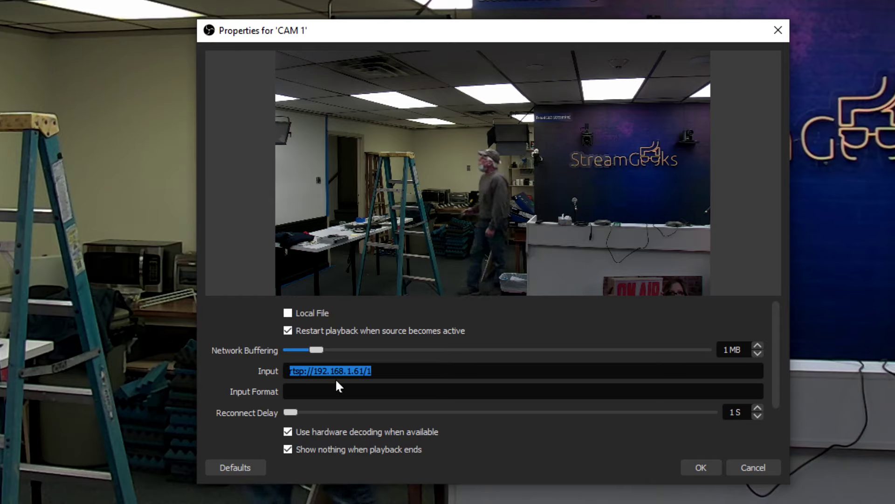
left_click(309, 372)
double_click(308, 372)
left_click(319, 371)
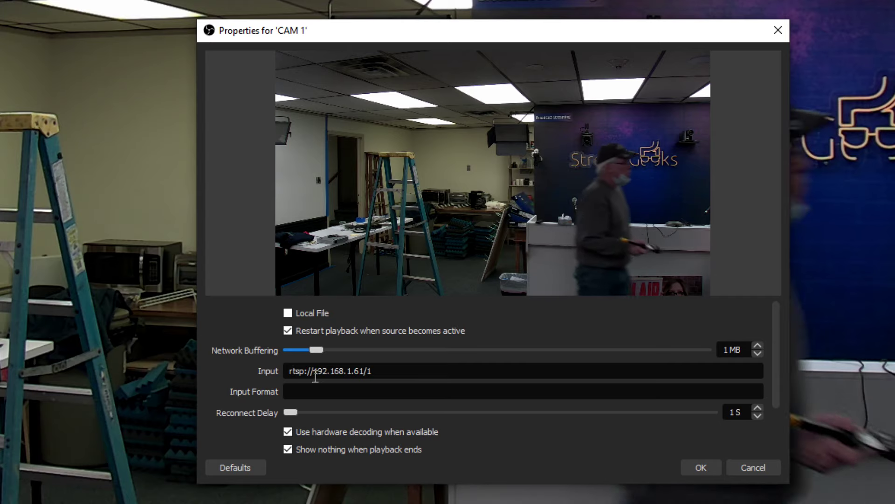
left_click_drag(313, 372, 368, 379)
left_click(368, 379)
key("ctrl+a")
key("End")
key("ctrl+a")
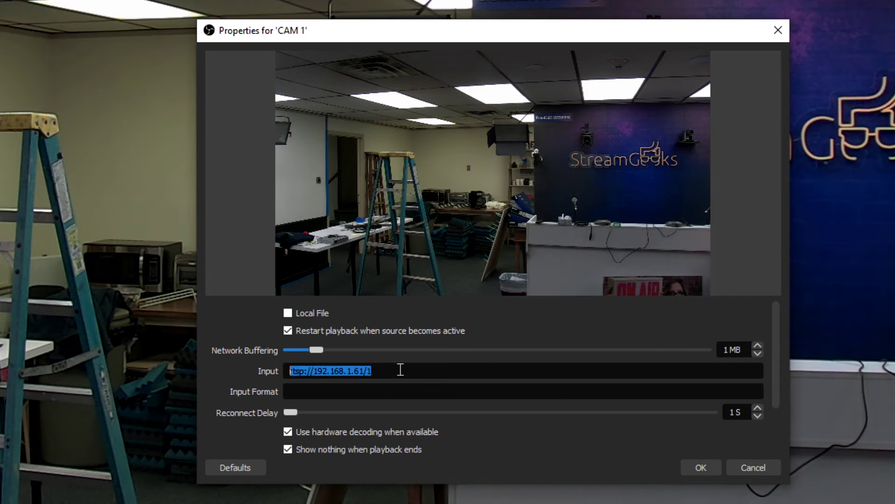
left_click(367, 371)
left_click_drag(367, 371, 246, 370)
left_click(380, 370)
left_click_drag(380, 370, 233, 370)
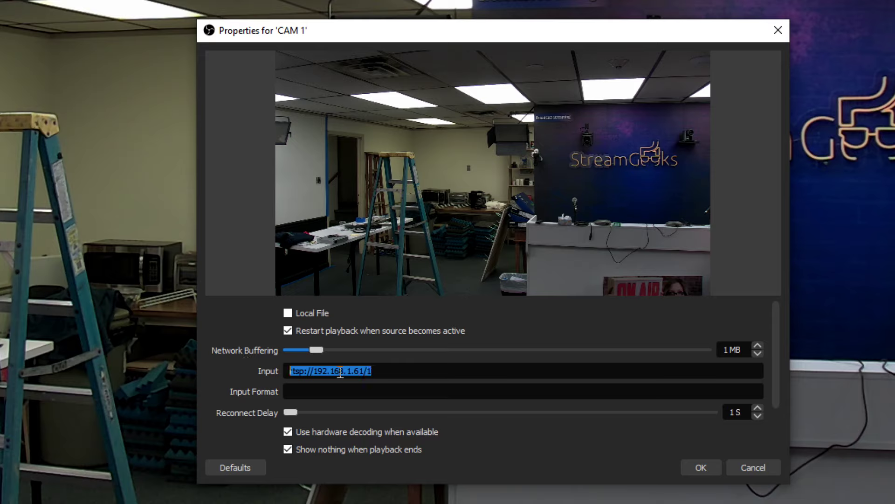
left_click(290, 329)
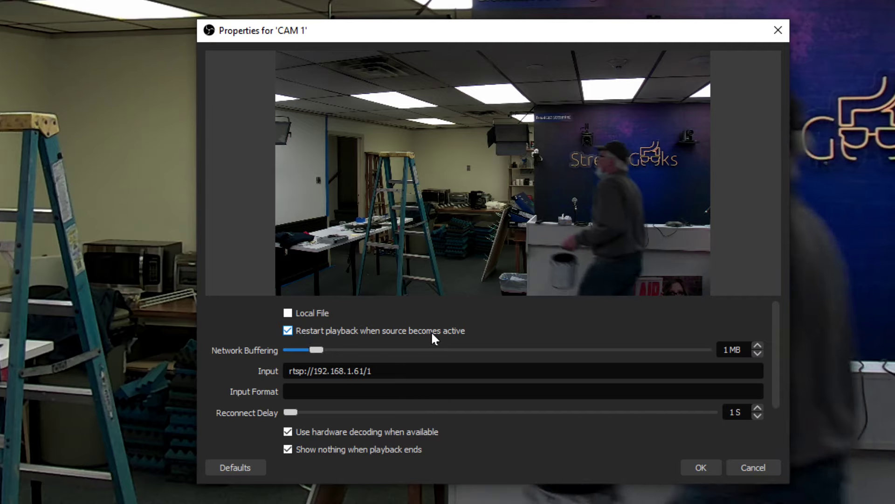
scroll(420, 331, "down", 2)
scroll(428, 342, "down", 1)
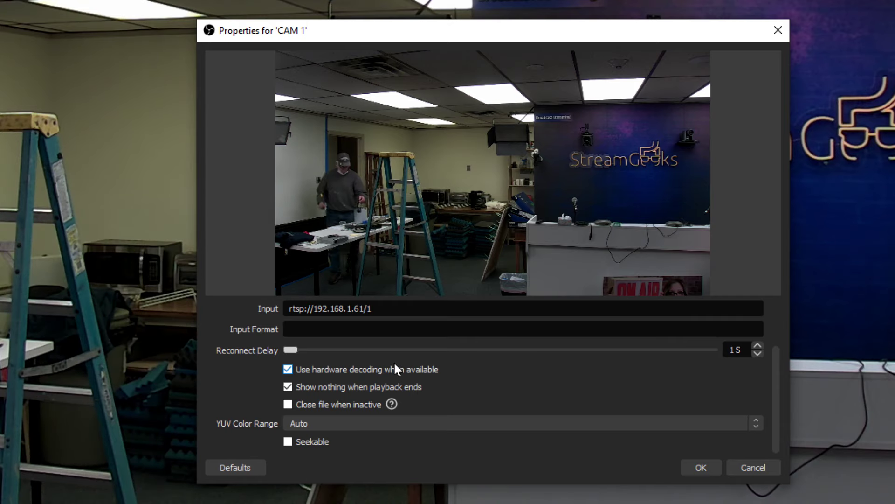
scroll(327, 370, "up", 3)
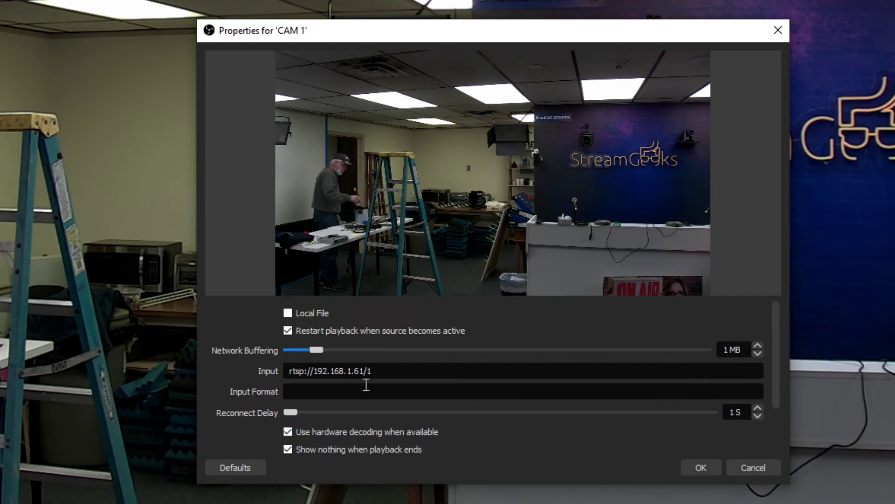
mouse_move(307, 351)
left_mouse_down()
mouse_move(333, 355)
mouse_move(315, 357)
left_mouse_up()
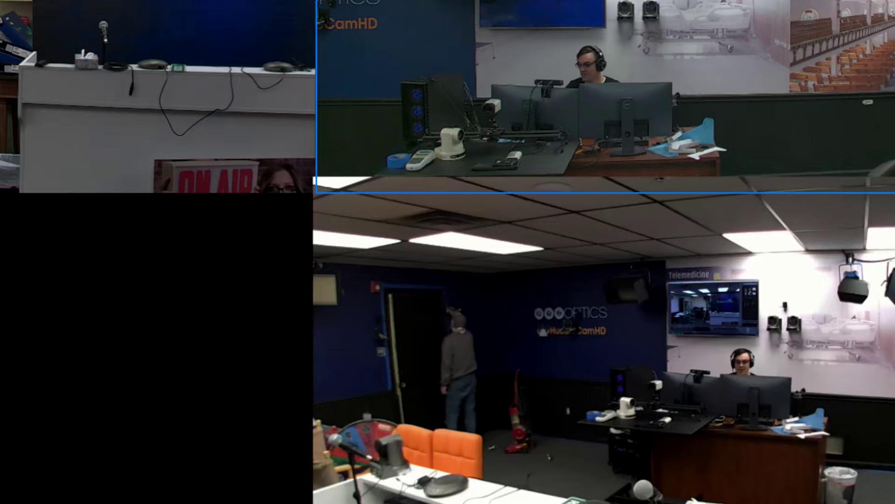
Step: Review CAM 3's properties, then select each multiview tile, ending on the bottom-right CAM 4
double_click(365, 448)
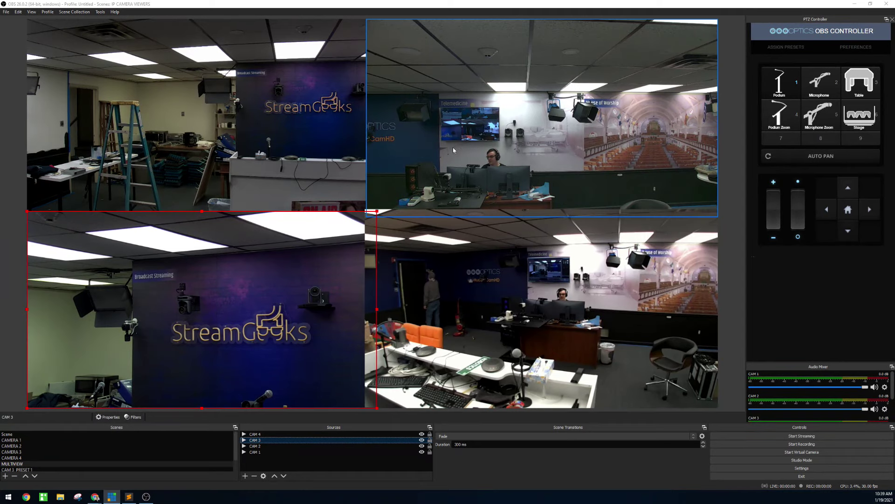
left_click(541, 116)
left_click(196, 117)
left_click(326, 280)
left_click(413, 262)
left_click(6, 12)
Step: Open the Video settings and highlight the 1920x1080 base canvas resolution, with 1280x720 output
left_click(14, 39)
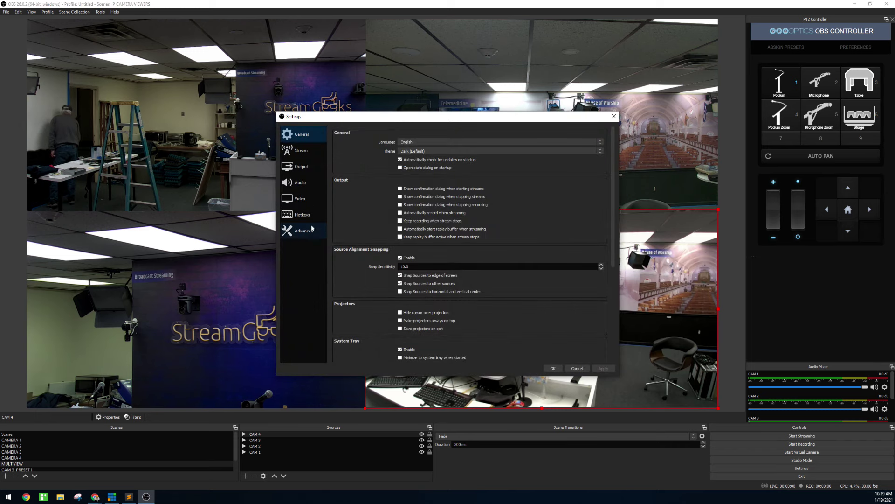
left_click(313, 204)
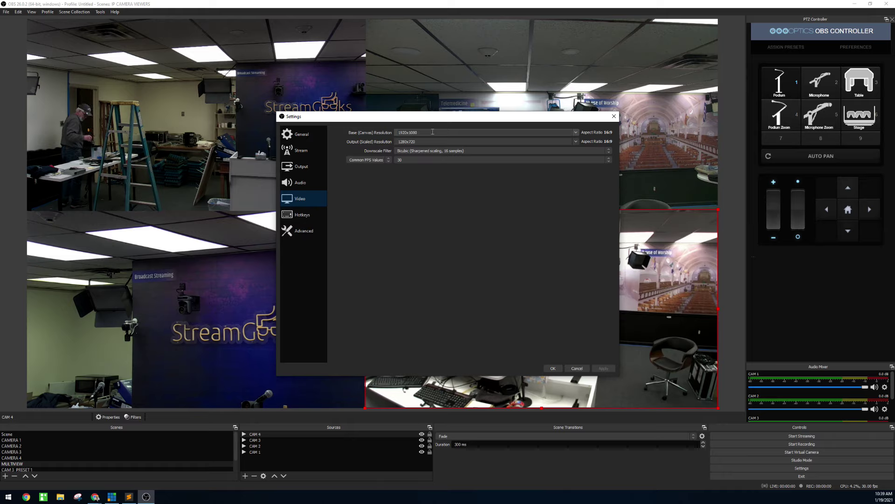
left_click_drag(428, 131, 380, 133)
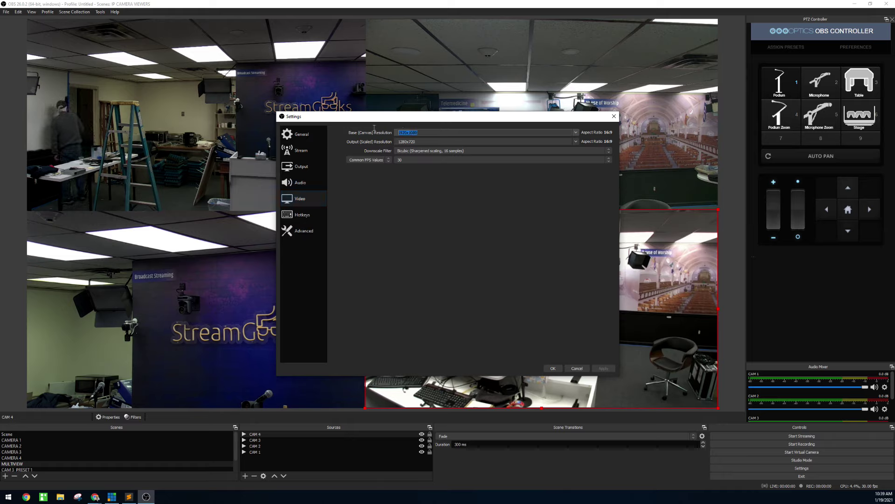
left_click_drag(422, 133, 388, 134)
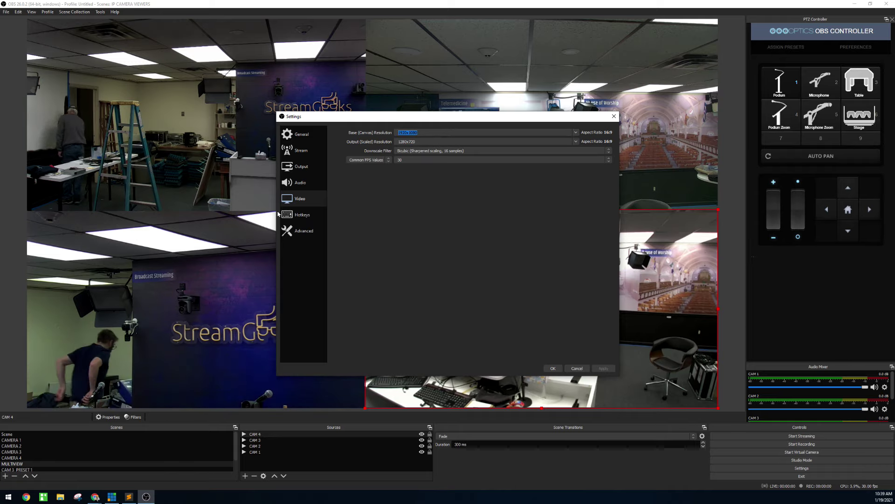
Step: In Advanced settings, keep process priority High and bind the network to [Ethernet] 192.168.1.218
left_click(304, 230)
left_click(424, 142)
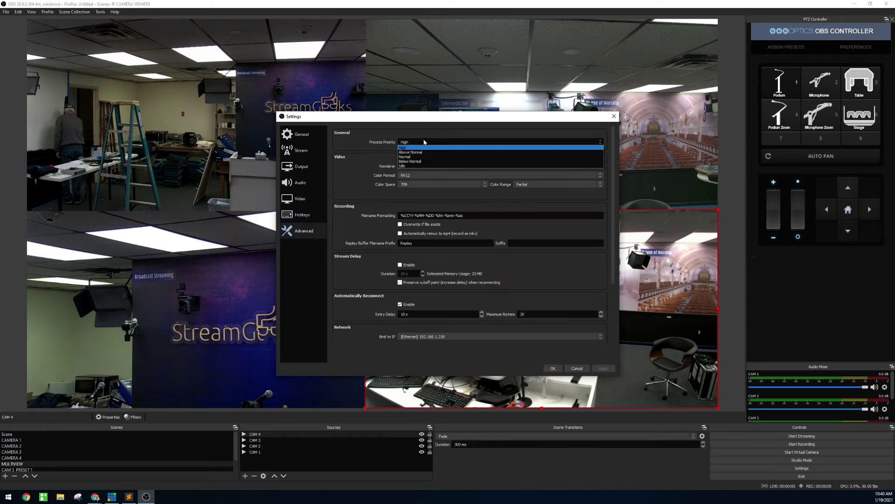
left_click(424, 142)
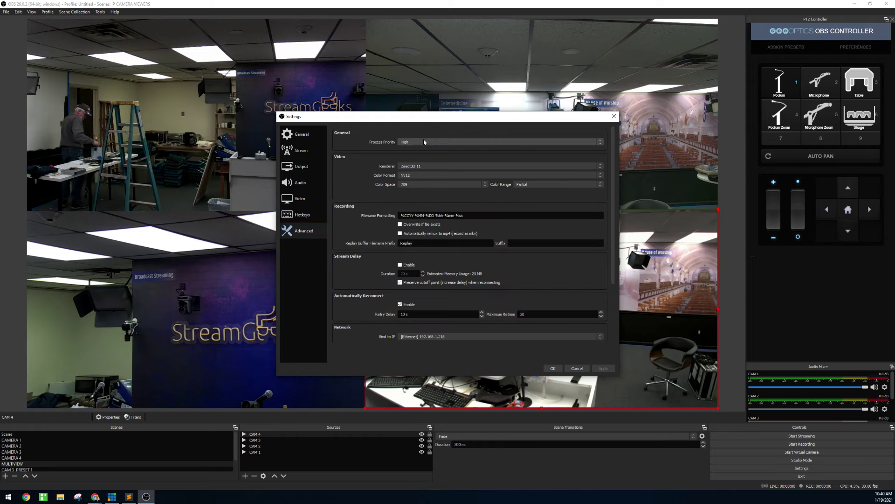
left_click(424, 142)
left_click(424, 142)
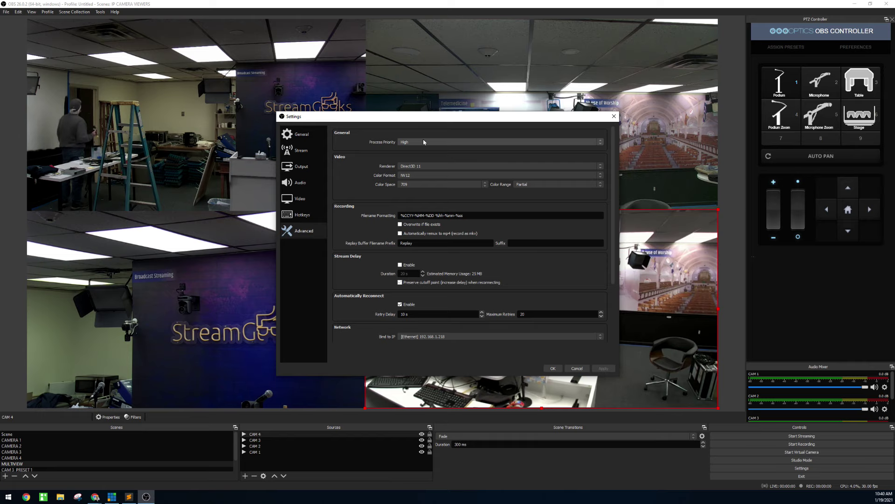
scroll(411, 272, "down", 3)
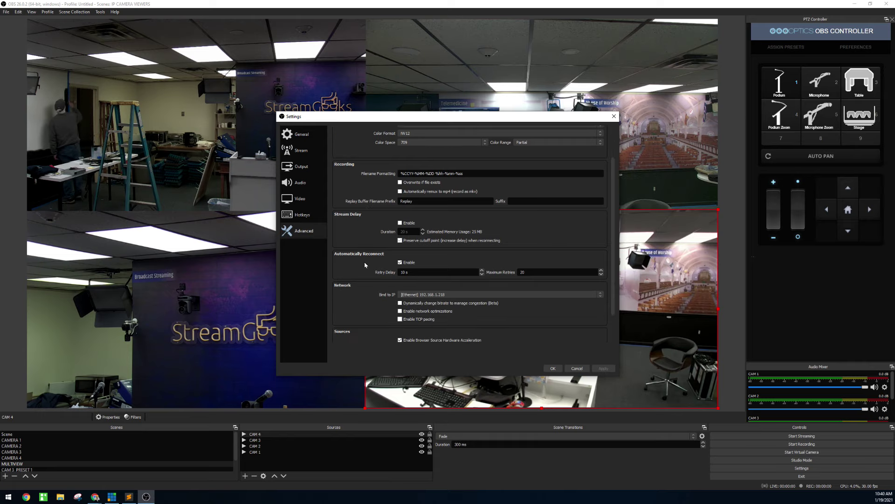
scroll(411, 271, "down", 1)
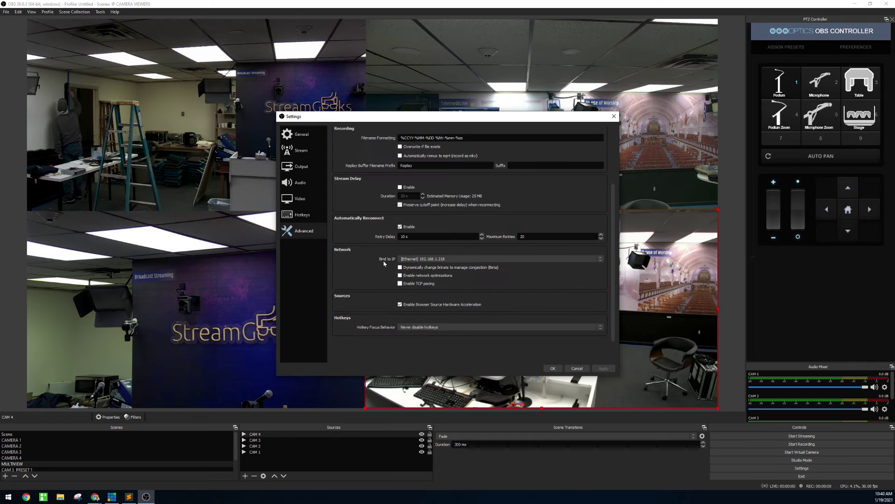
left_click(450, 260)
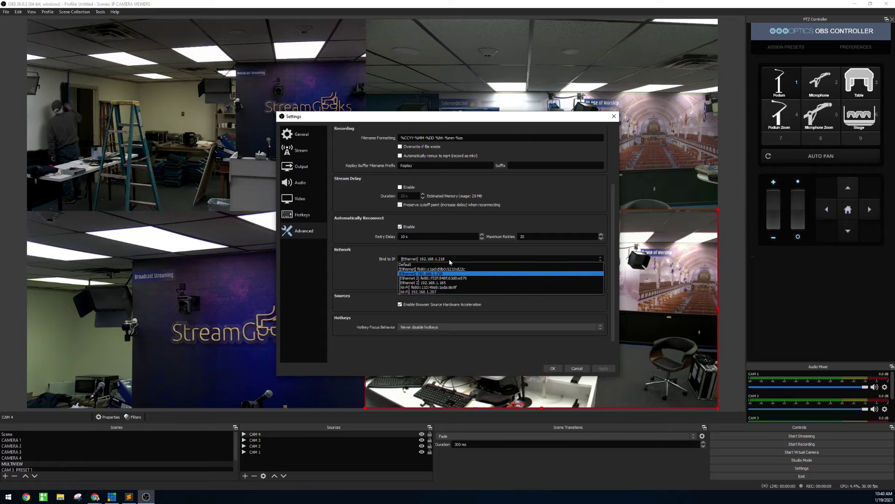
left_click(450, 261)
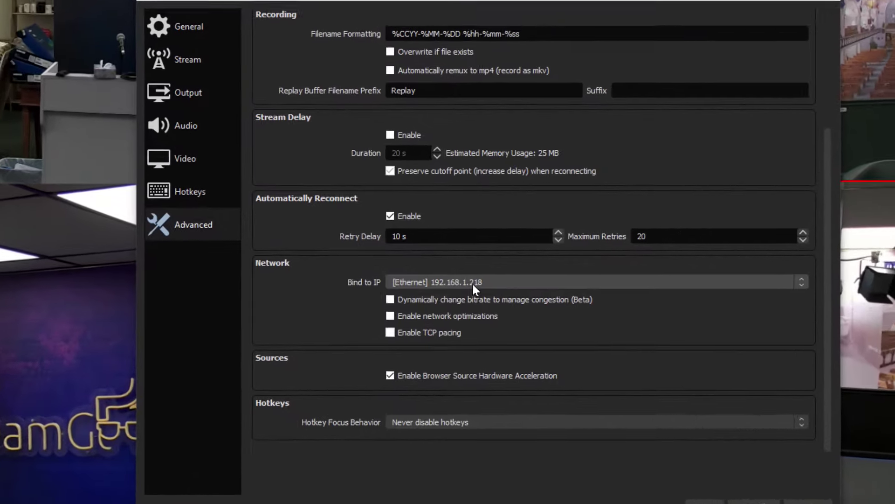
left_click(440, 259)
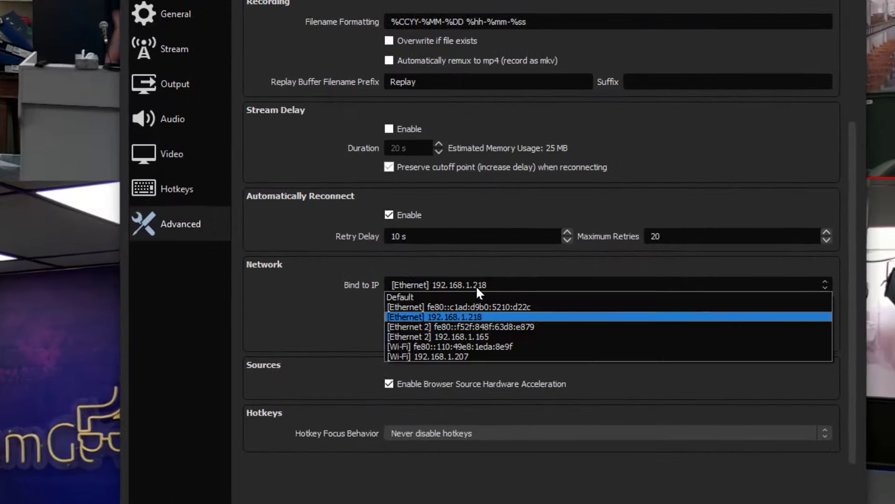
left_click(504, 316)
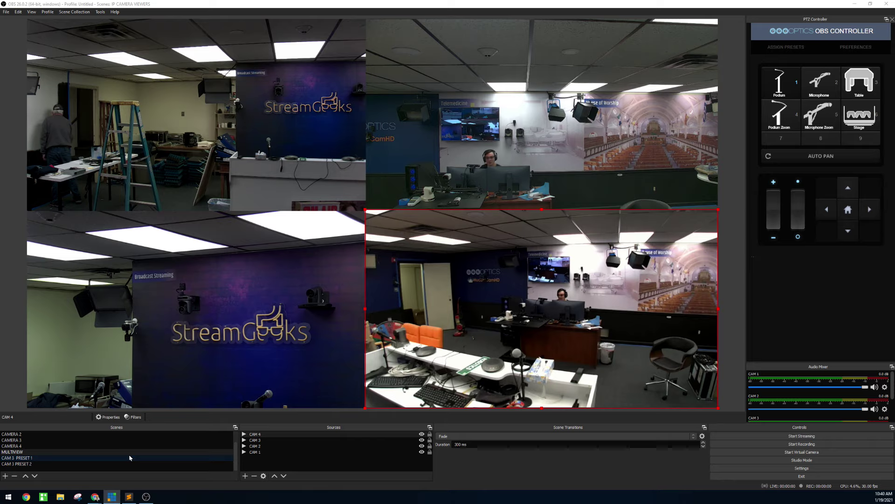
Step: Switch between the CAM 3 PRESET 1 and PRESET 2 scenes and the multiview, ending on PRESET 1
left_click(130, 458)
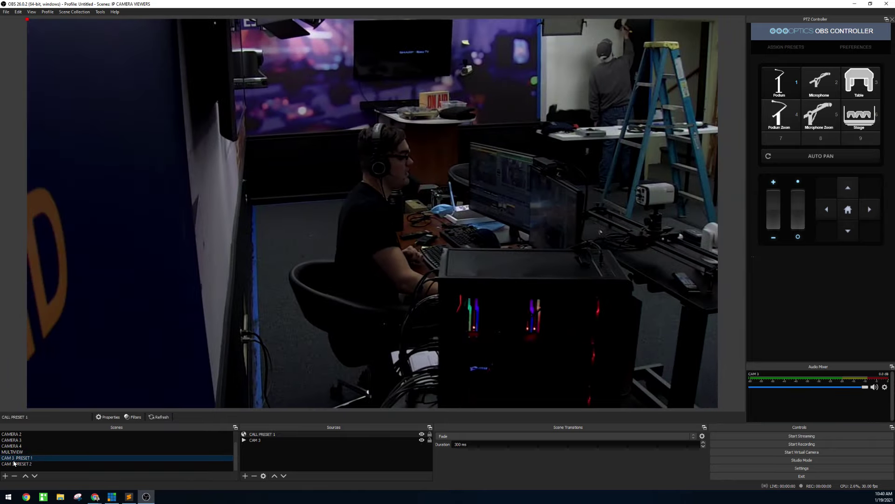
left_click(14, 464)
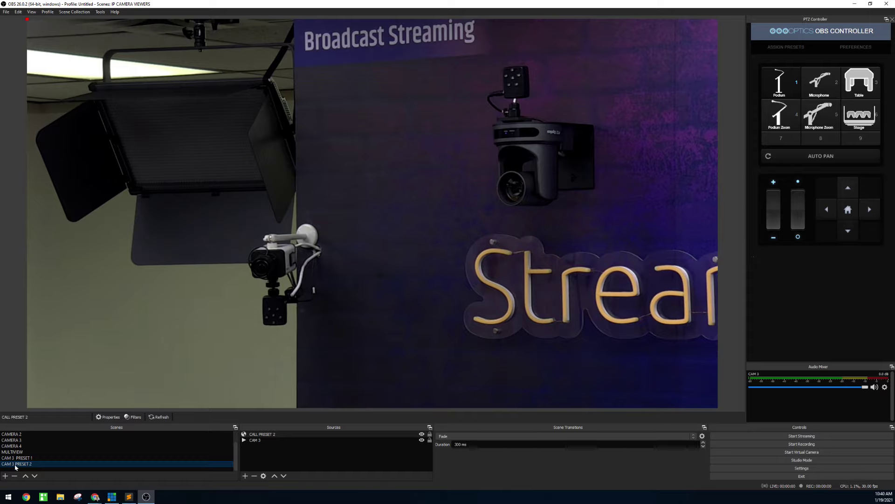
left_click(17, 458)
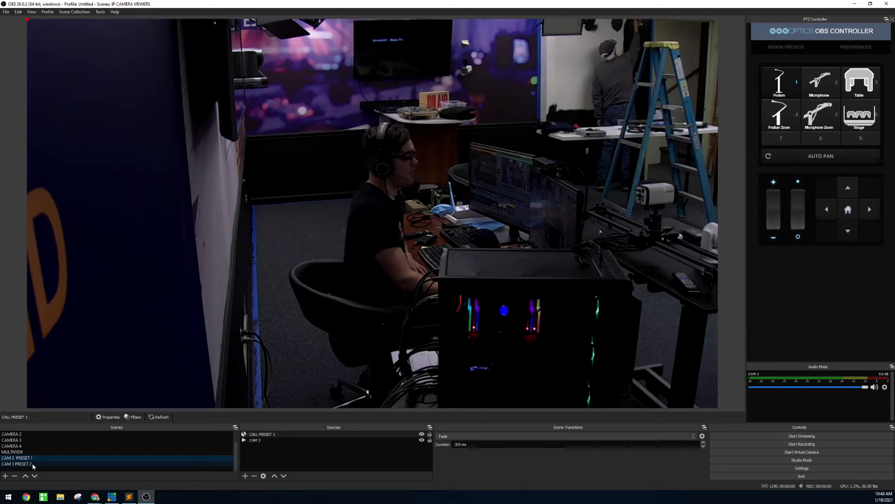
left_click(33, 465)
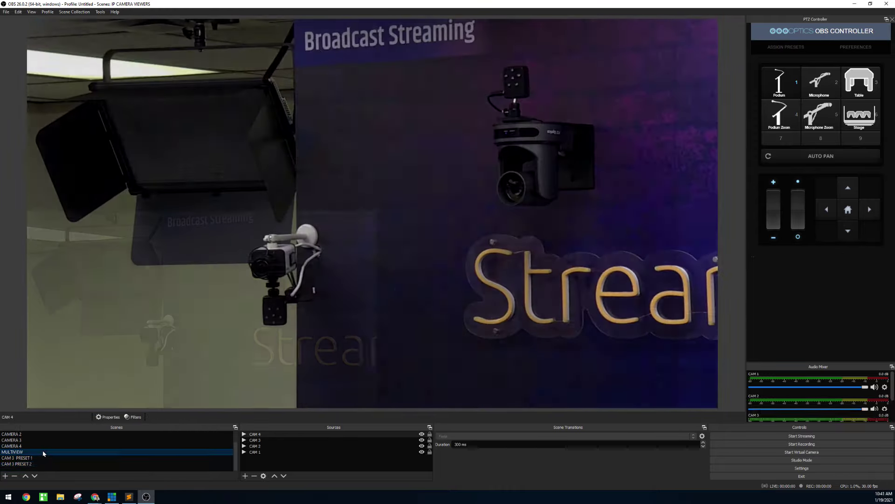
left_click(46, 451)
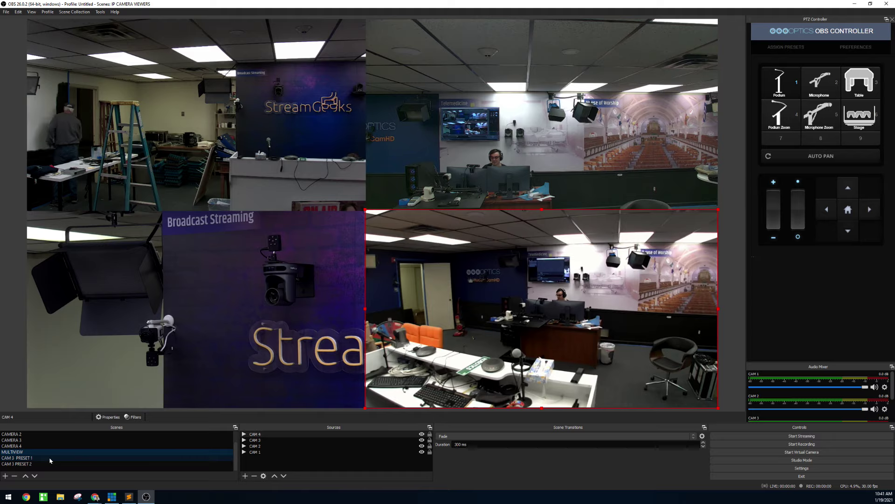
left_click(50, 459)
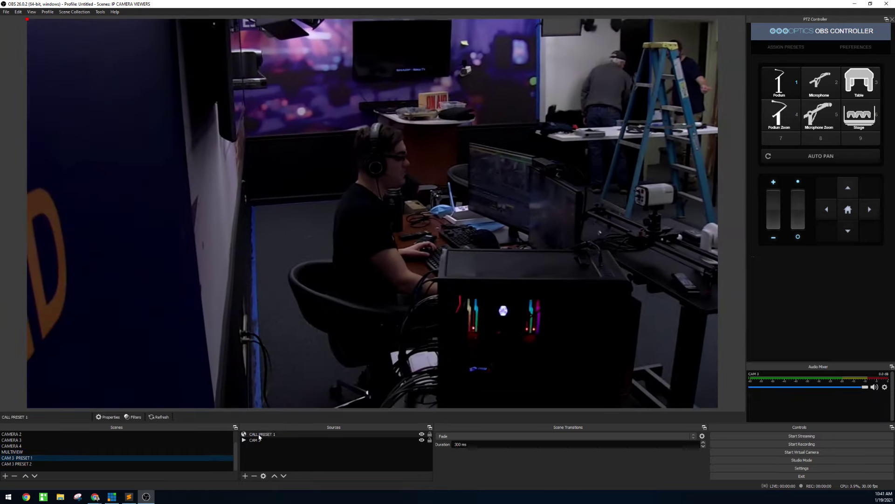
Step: Open the CALL PRESET 1 source's properties and highlight its HTTP-CGI preset-call URL
double_click(259, 434)
mouse_move(401, 150)
left_mouse_down()
mouse_move(385, 160)
mouse_move(419, 134)
mouse_move(406, 146)
left_mouse_up()
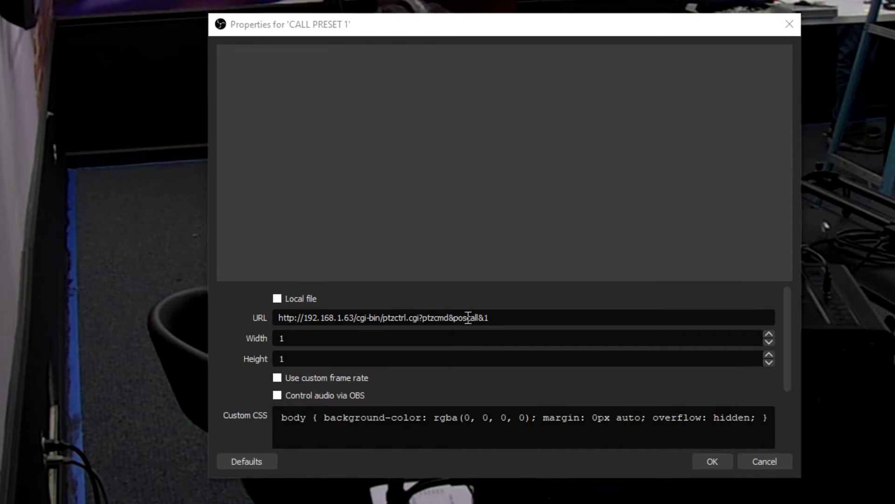
left_click_drag(490, 317, 247, 269)
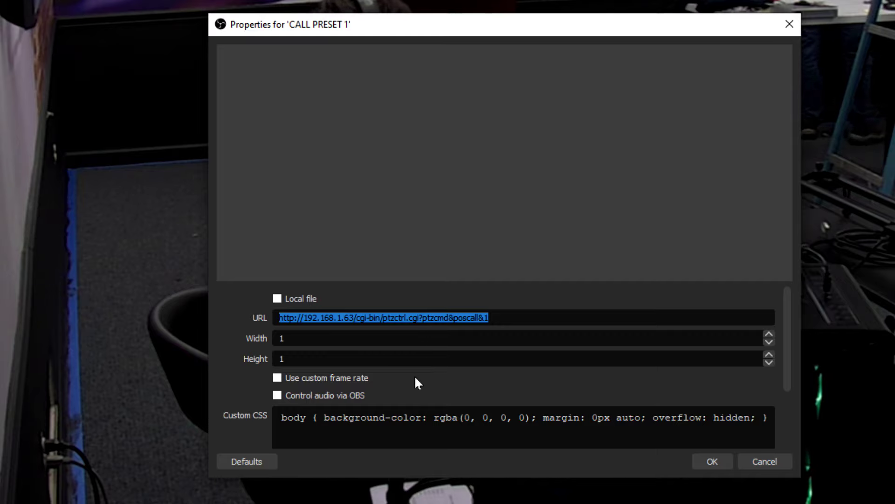
left_click(489, 322)
left_click_drag(489, 322, 510, 302)
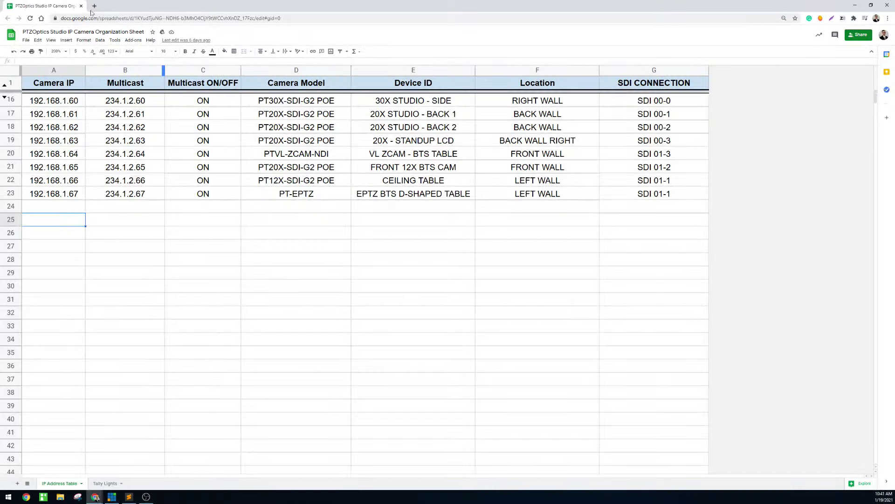
Step: Search for PTZOptics HTTP commands in a new tab and open the HTTP-CGI Commands PDF
left_click(94, 6)
type("ptzoptics ")
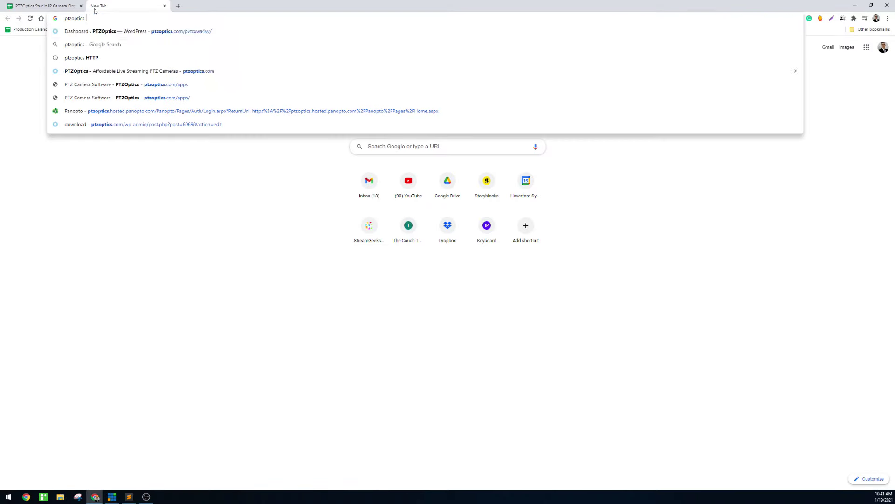
type("HTTP")
key("Return")
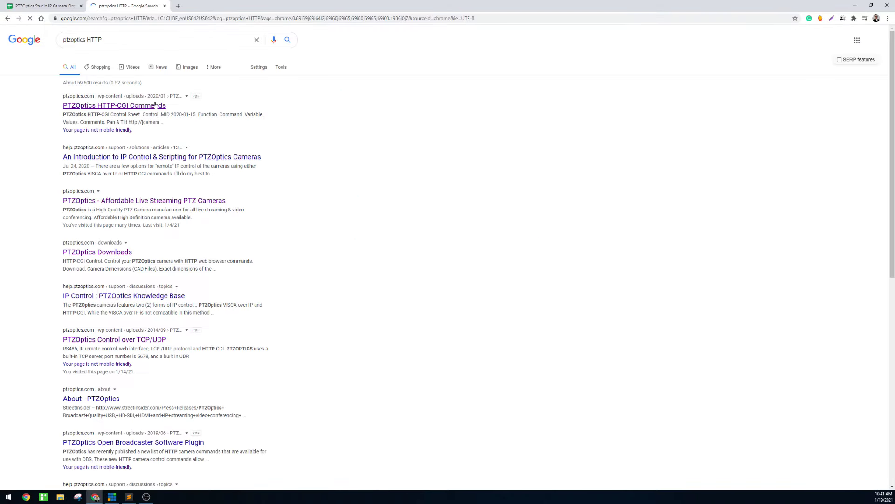
left_click(149, 106)
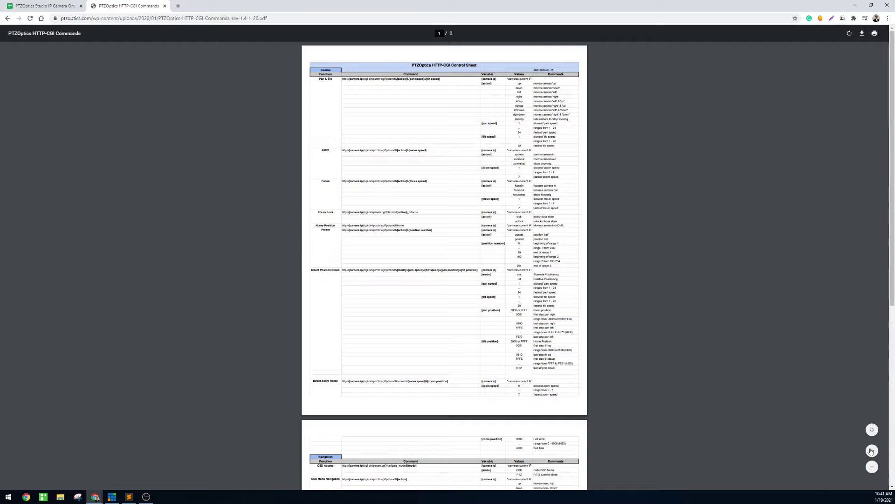
Step: Zoom and scroll the PDF's command table to the preset recall commands
left_click(871, 450)
left_click(871, 450)
left_click(870, 450)
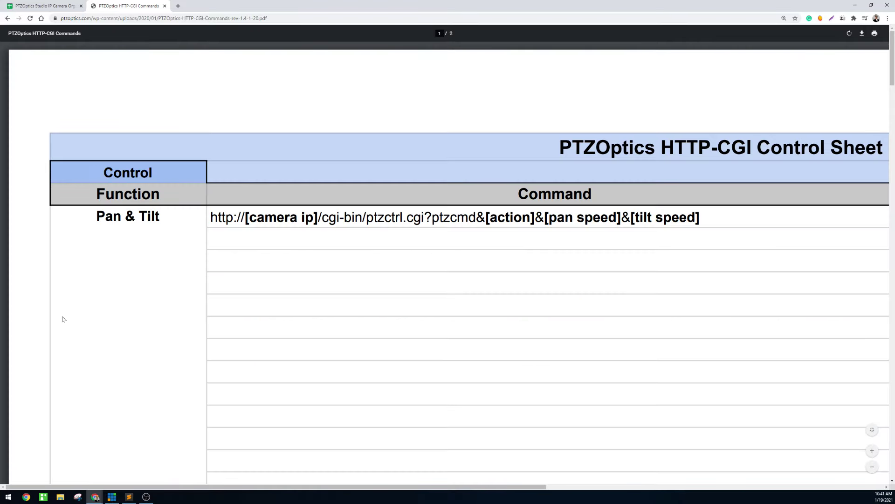
scroll(296, 243, "down", 1)
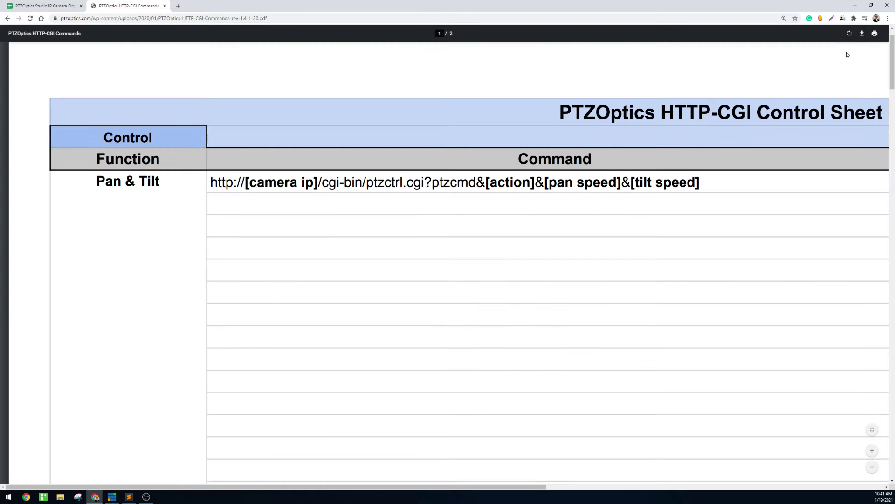
left_click(871, 466)
left_click(871, 467)
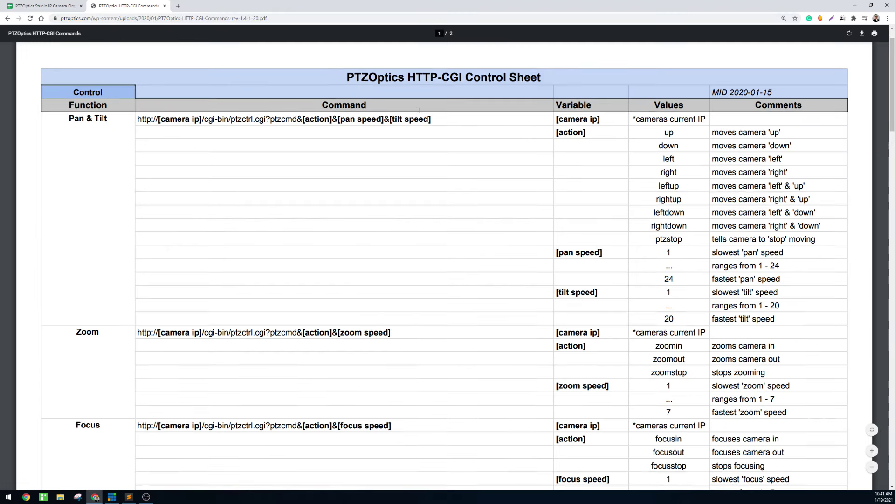
scroll(112, 233, "down", 5)
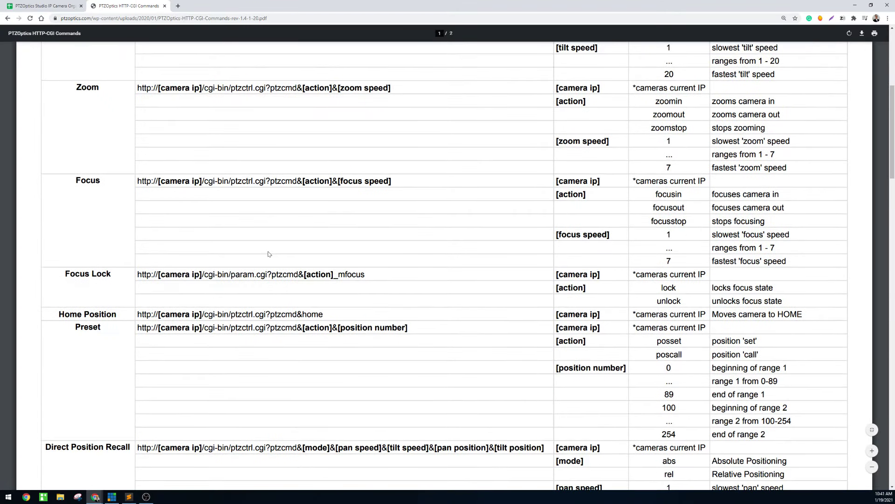
scroll(269, 254, "down", 5)
scroll(218, 224, "down", 15)
scroll(233, 220, "up", 13)
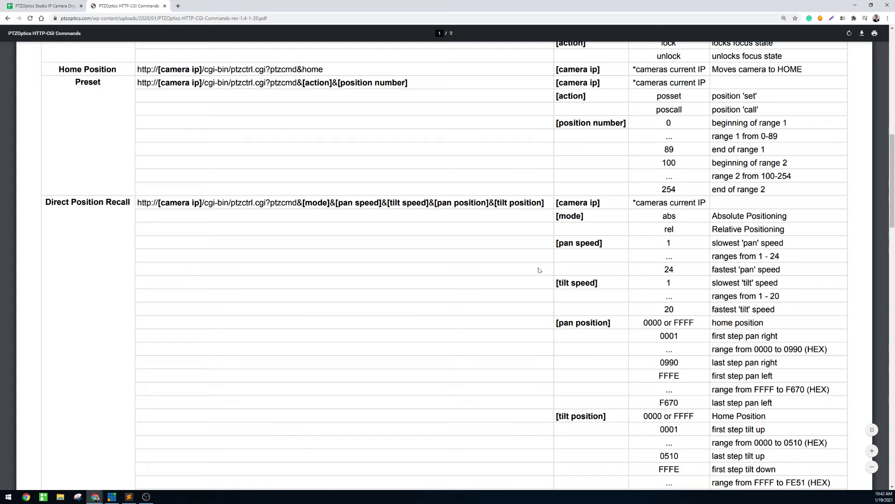
left_click(856, 4)
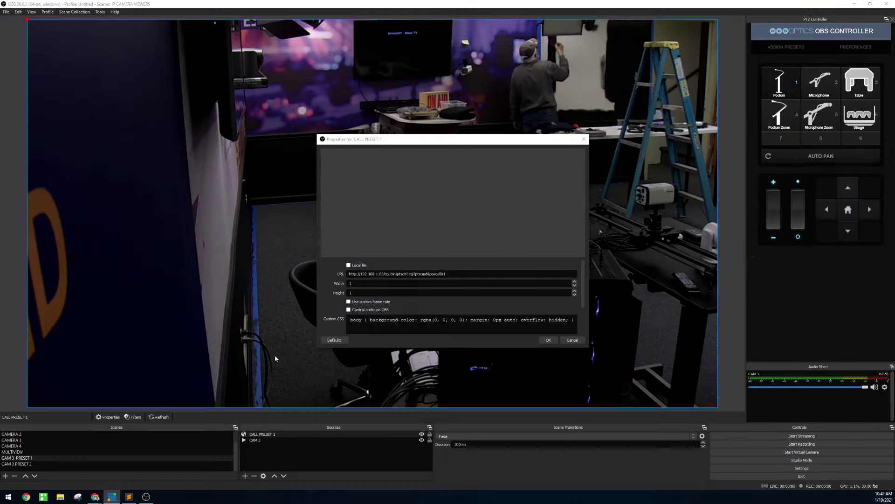
mouse_move(450, 140)
left_mouse_down()
mouse_move(436, 122)
mouse_move(442, 142)
left_mouse_up()
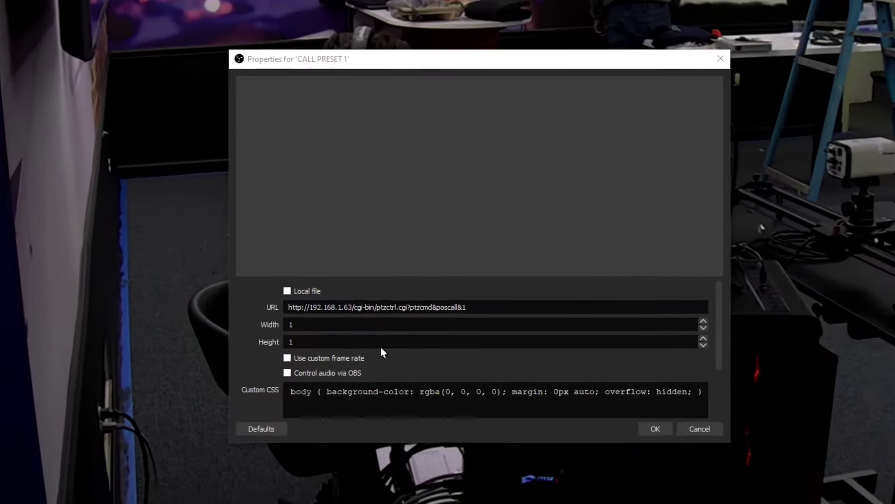
scroll(394, 300, "down", 2)
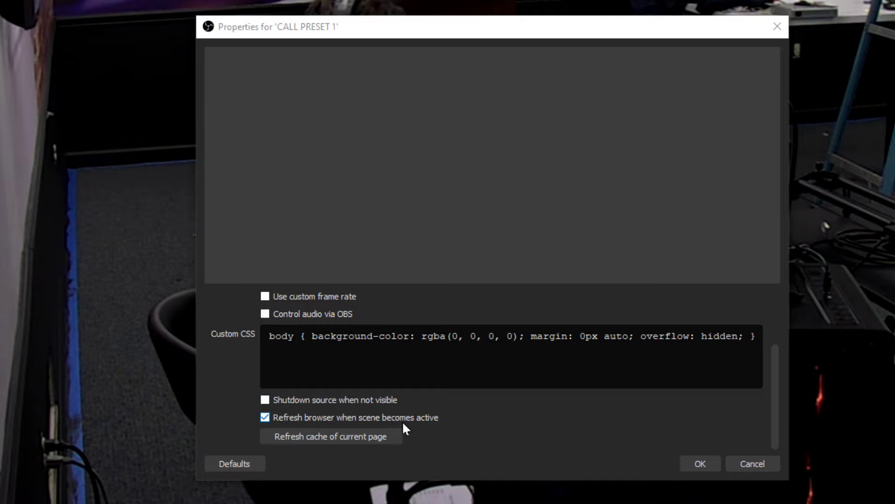
scroll(405, 425, "up", 2)
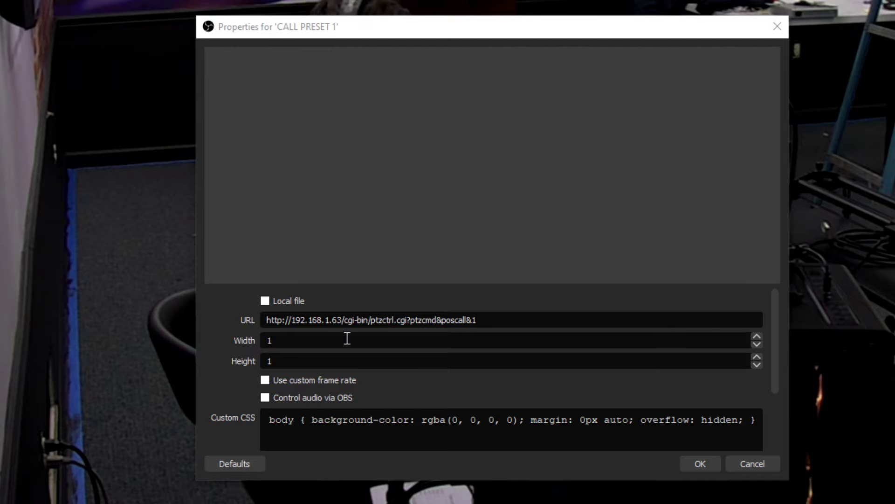
left_click_drag(496, 322, 344, 313)
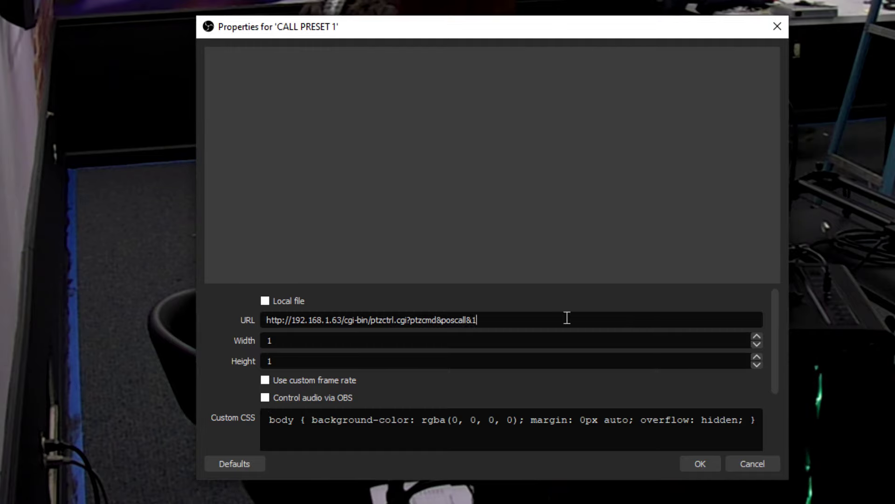
key("ctrl+a")
left_click(448, 326)
key("ctrl+a")
left_click(598, 339)
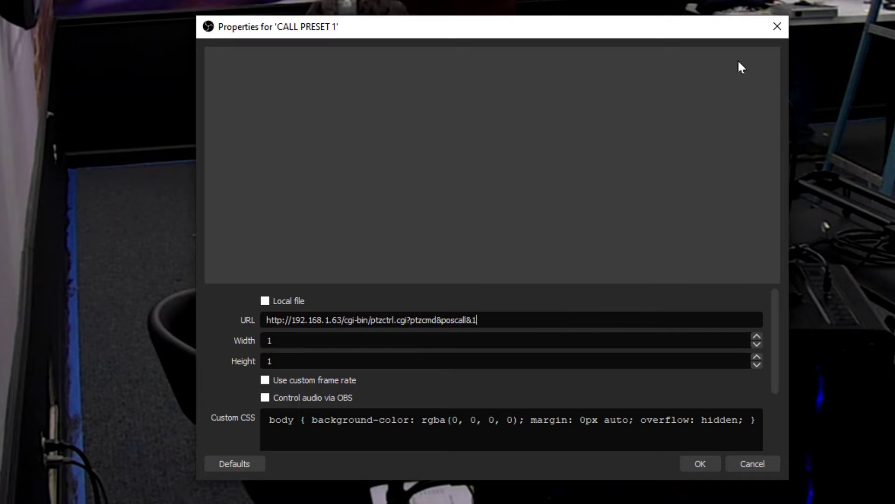
Step: Close the CALL PRESET 1 properties and recall the Microphone preset, then the desk preset
left_click(781, 31)
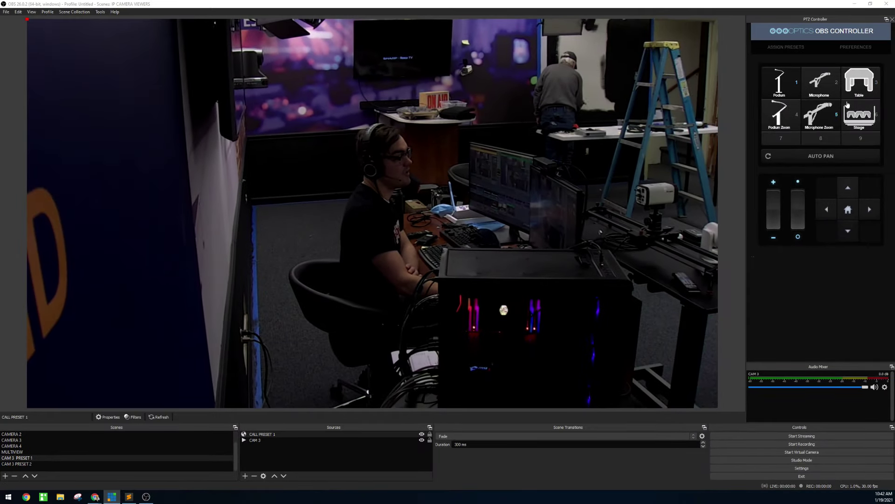
left_click(818, 89)
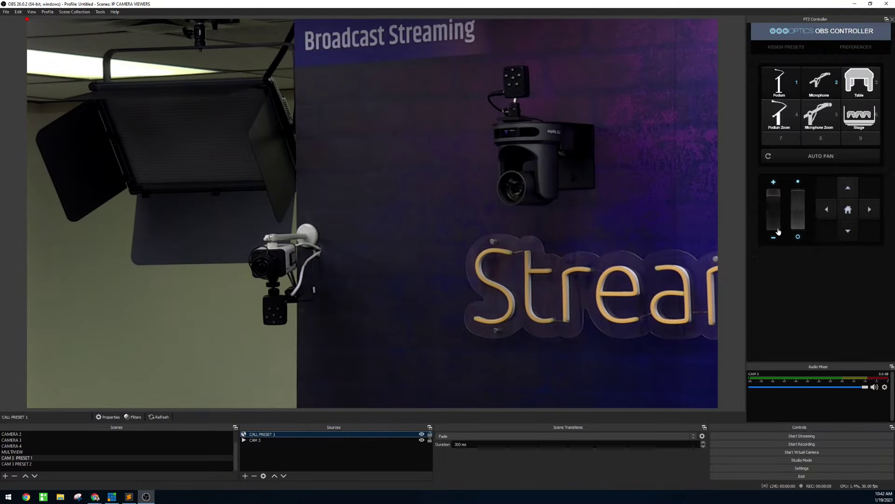
left_click(788, 126)
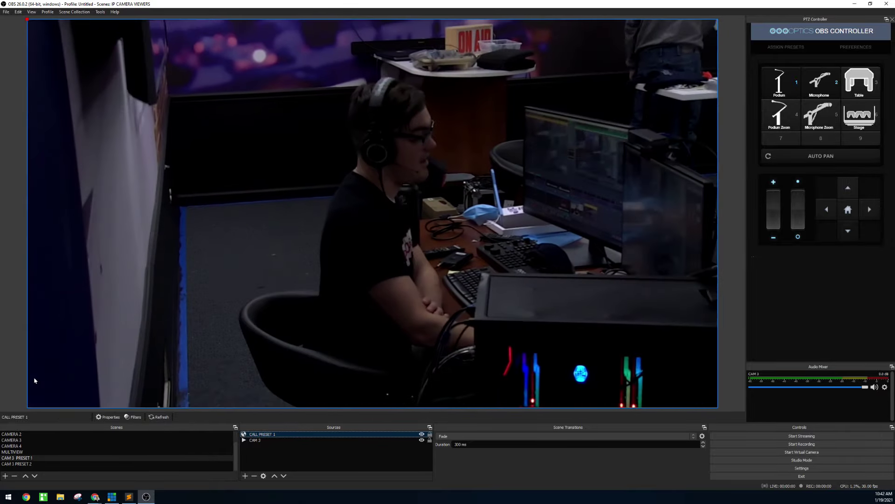